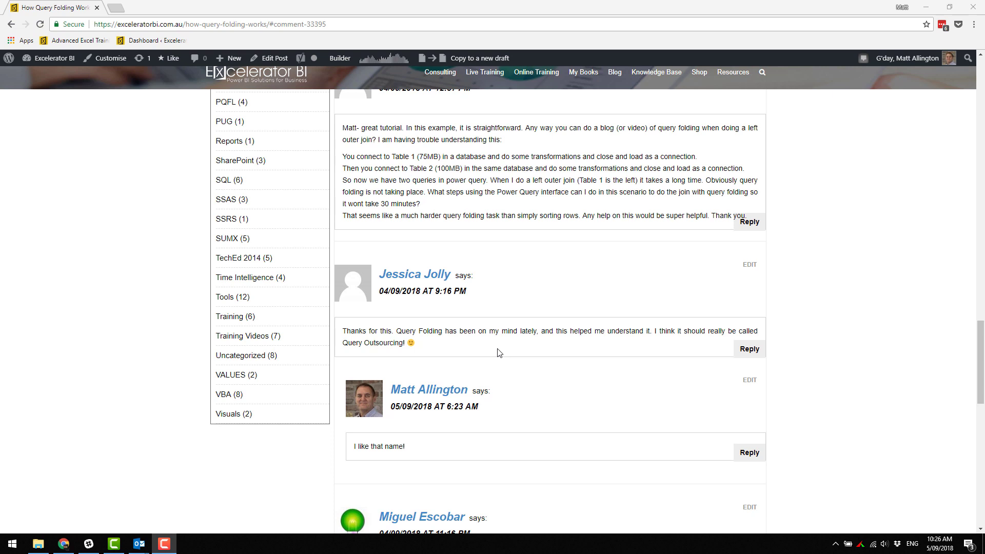
- Connect to the DataSet6.accdb file using the Access database connector from the full Get Data list
scroll(444, 290, "up", 1)
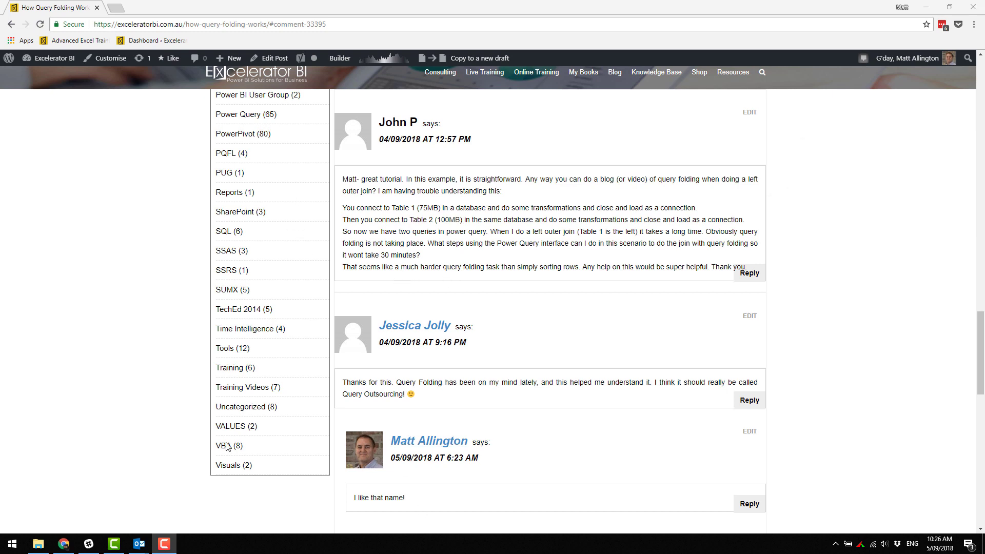
left_click(165, 547)
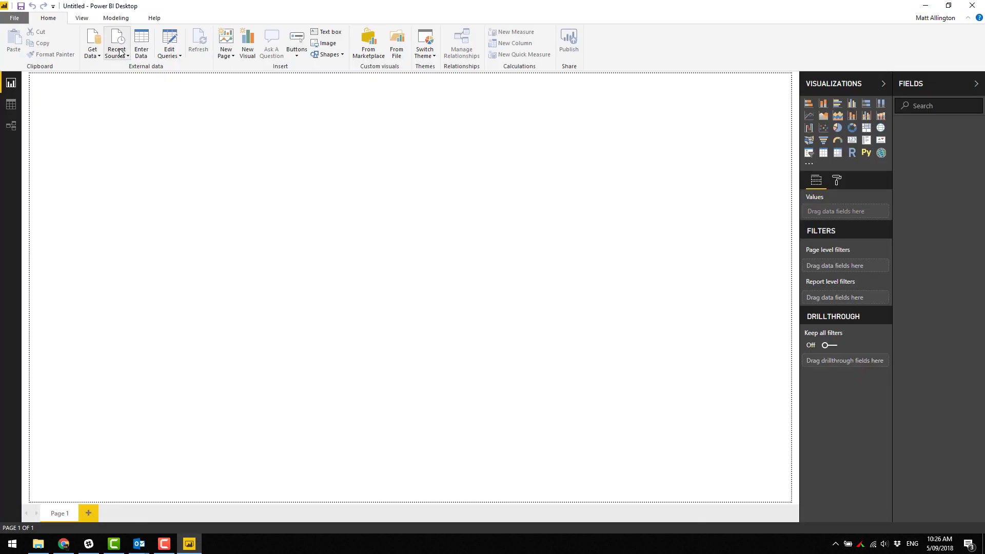
left_click(92, 52)
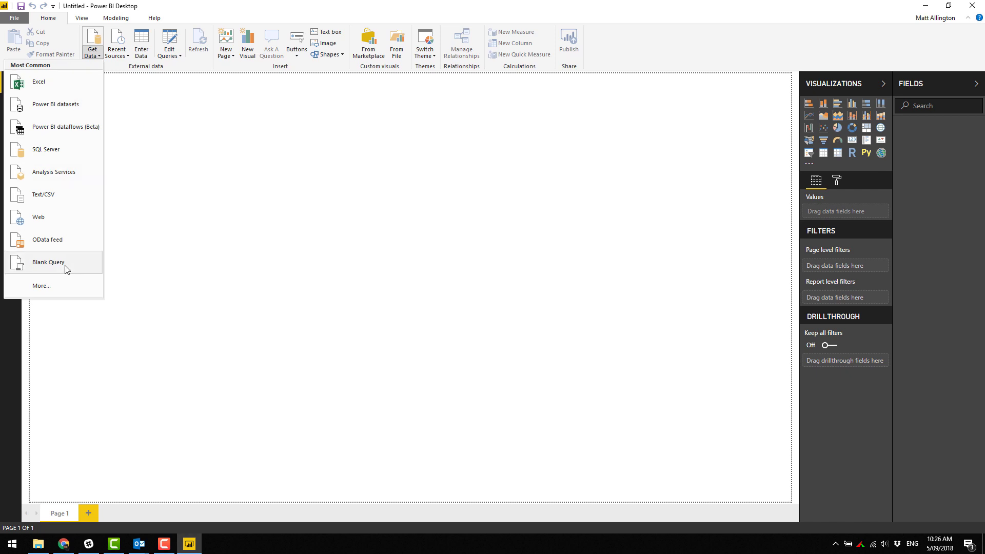
left_click(61, 285)
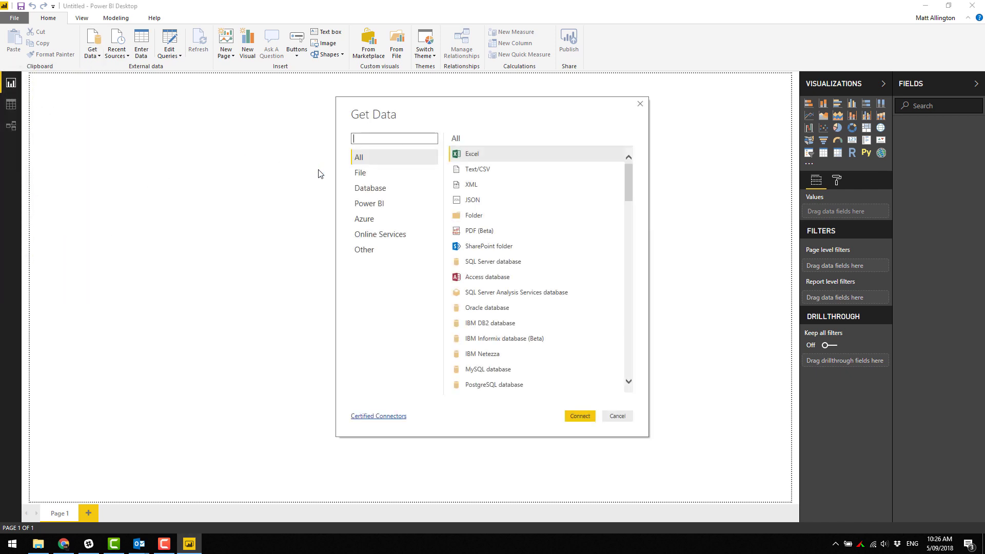
left_click(494, 277)
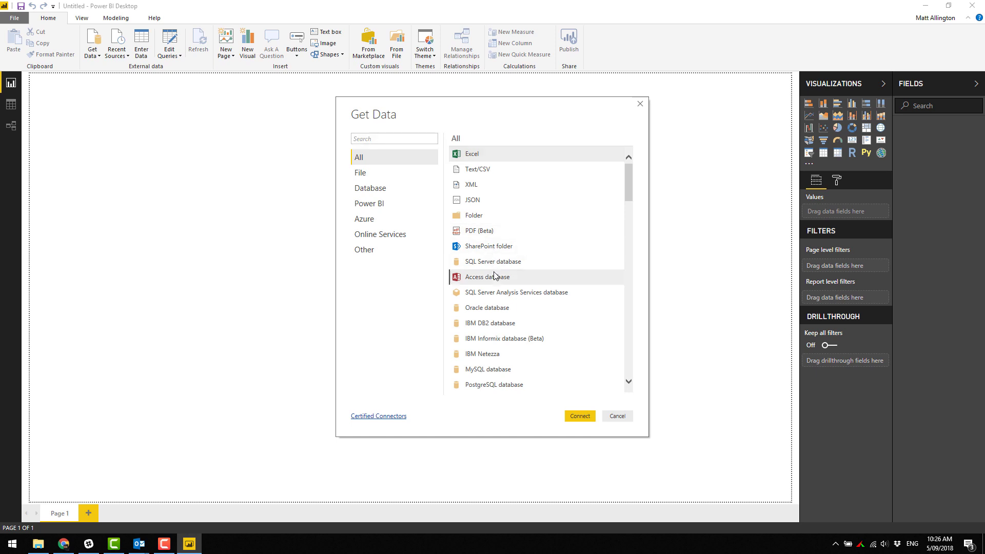
left_click(587, 416)
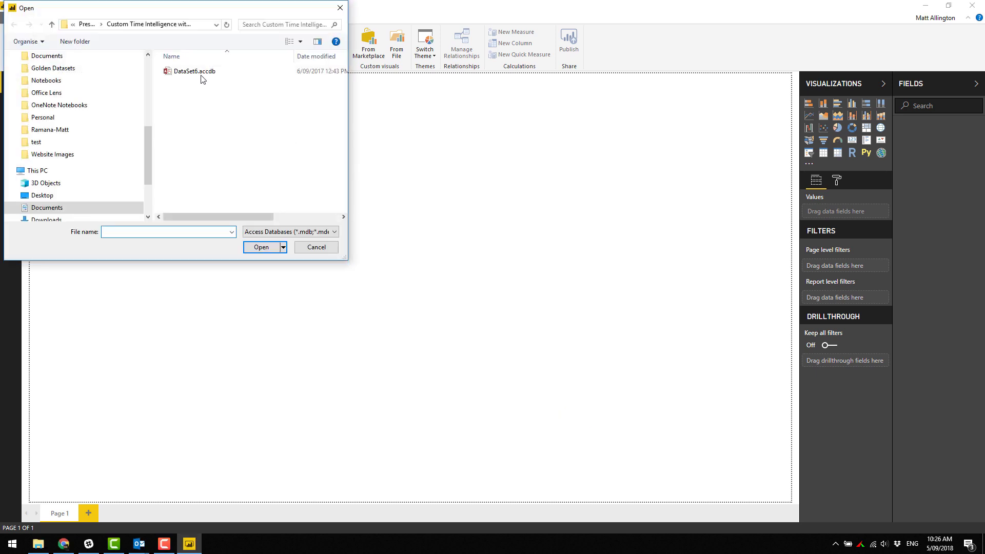
left_click(198, 75)
left_click(268, 249)
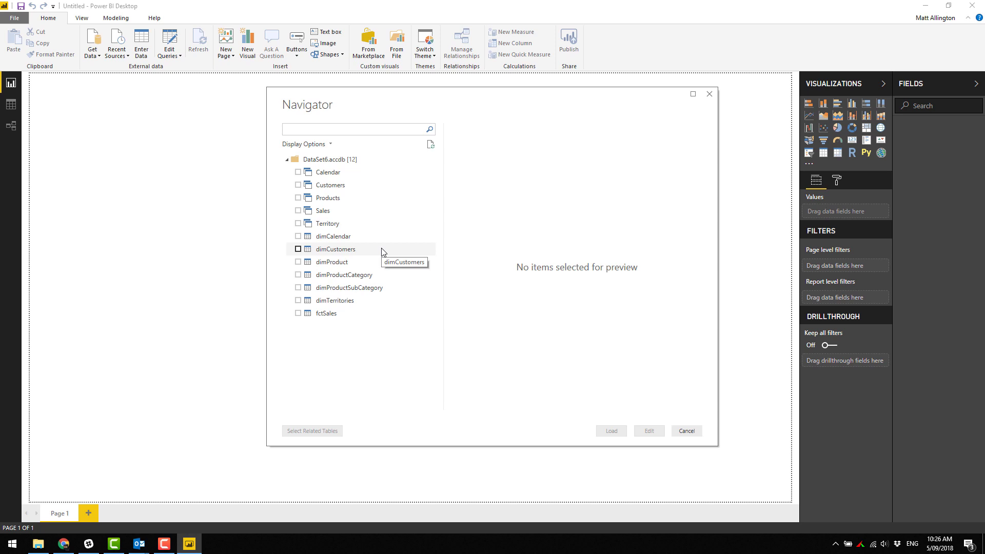
- Select dimProduct, dimProductCategory and dimProductSubCategory in the Navigator and load them into Power Query Editor
left_click(299, 265)
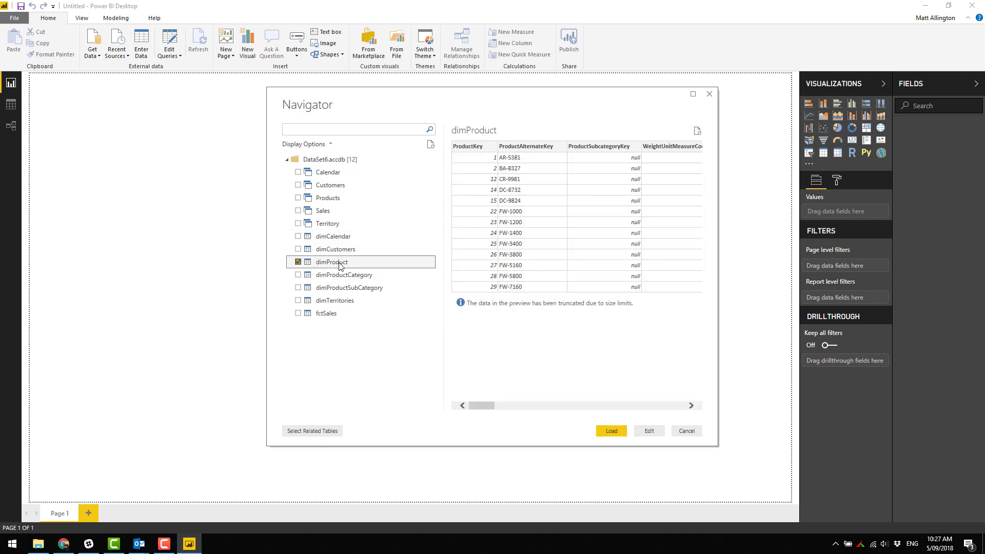
left_click(299, 275)
left_click(298, 287)
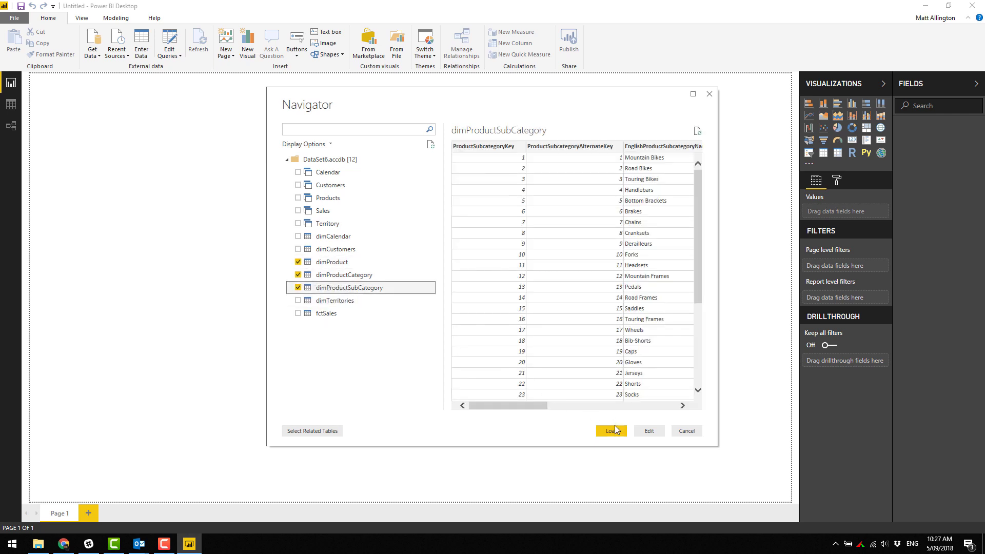
left_click(650, 432)
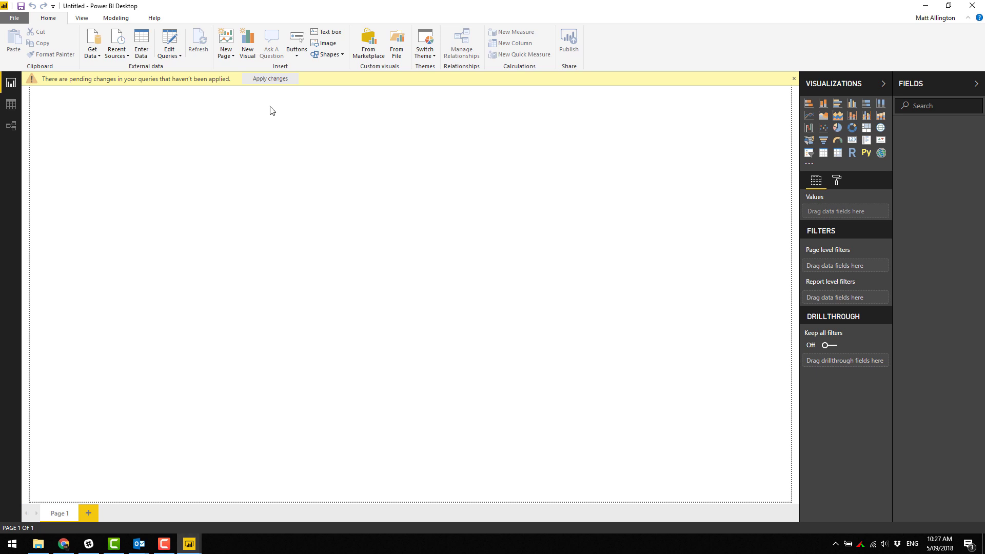
- Bring Power Query Editor forward and scroll across the dimProduct query's columns
mouse_move(190, 544)
left_click(234, 497)
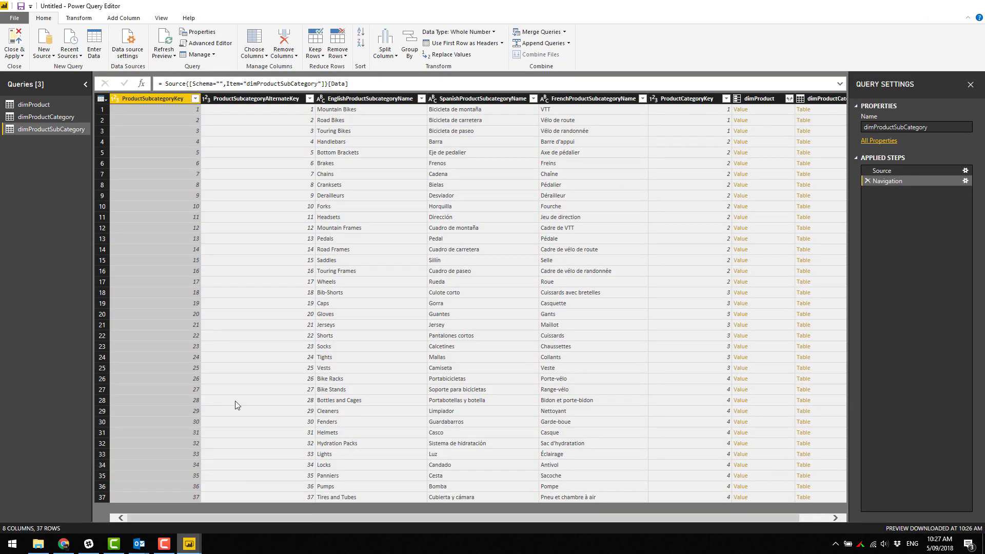
left_click(28, 104)
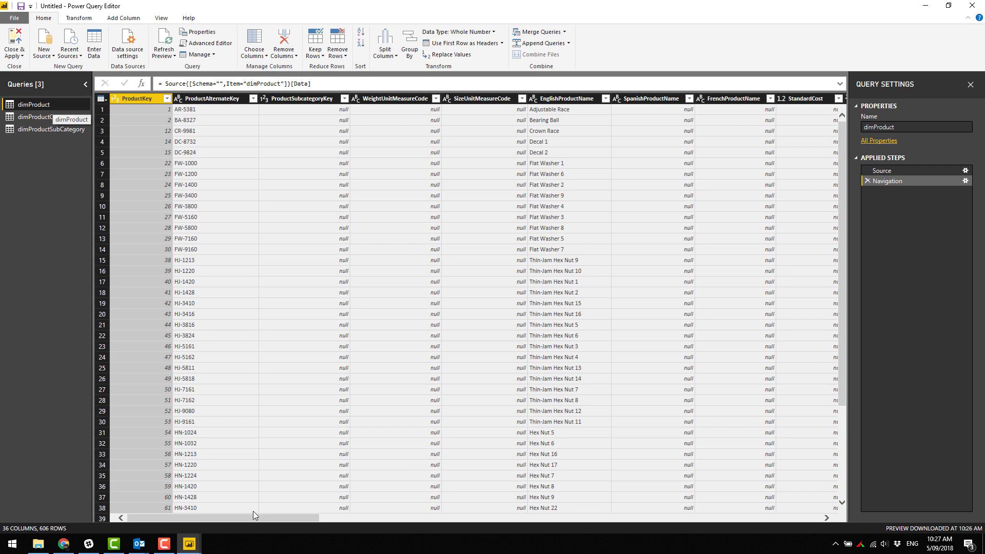
left_click_drag(260, 518, 821, 519)
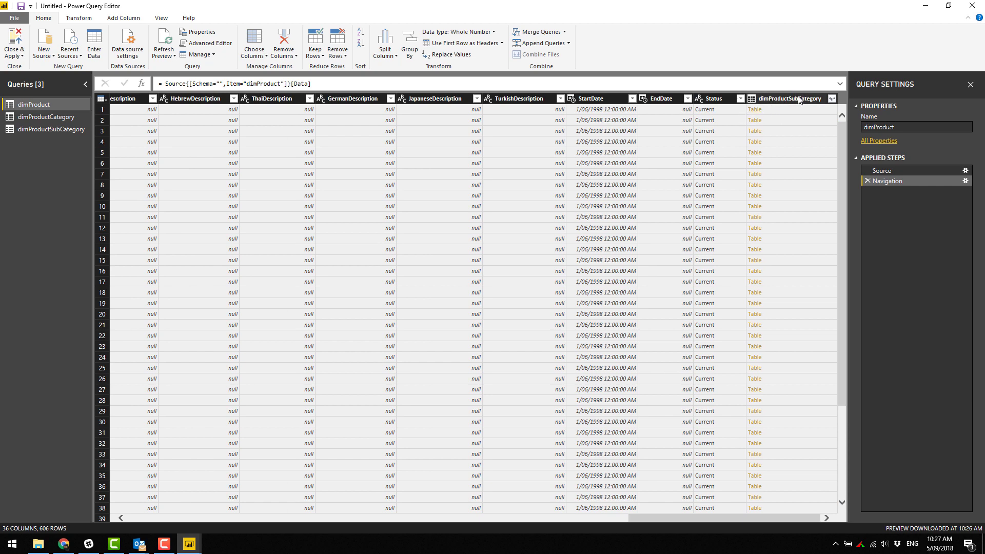
- Review the dimProductSubCategory and dimProductCategory data, then select dimProduct's dimProductSubCategory column
left_click(59, 131)
left_click_drag(383, 517, 618, 516)
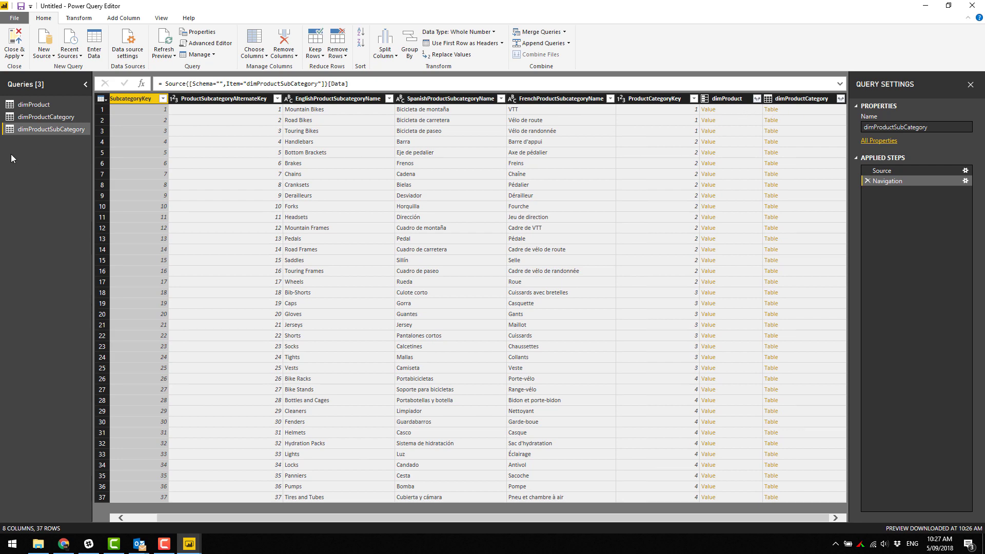
left_click(32, 121)
left_click(34, 105)
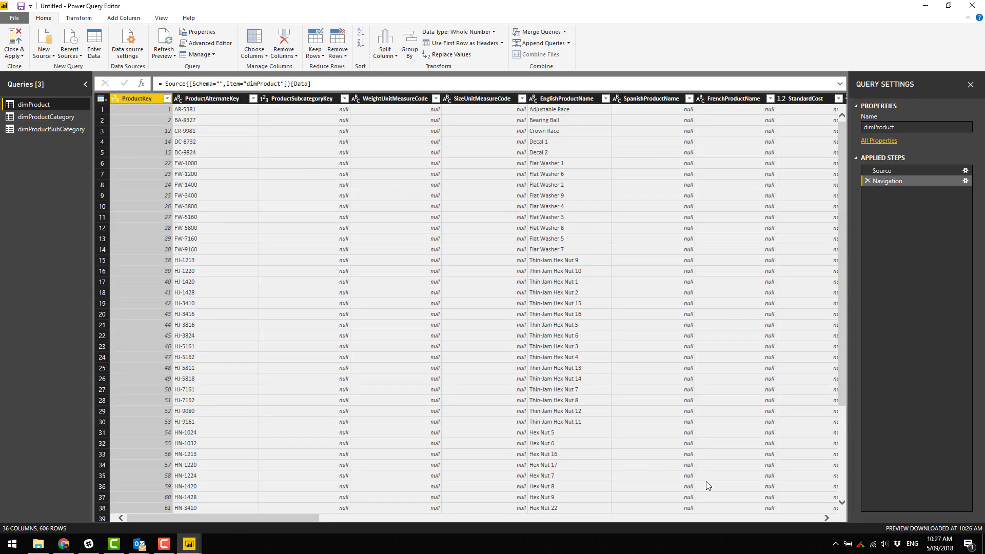
left_click(783, 520)
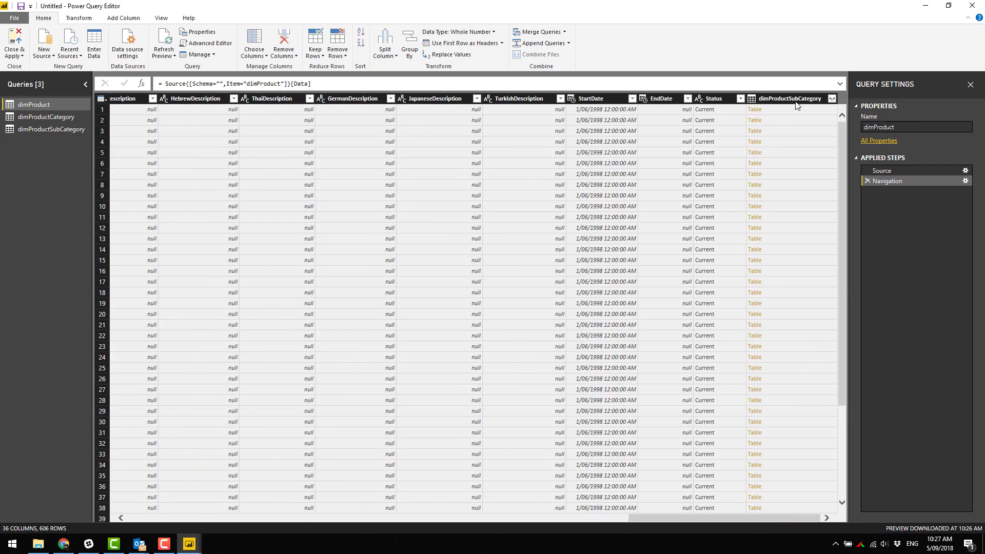
left_click(795, 100)
- Remove the dimProductSubCategory column from dimProduct, leaving 35 columns
right_click(795, 100)
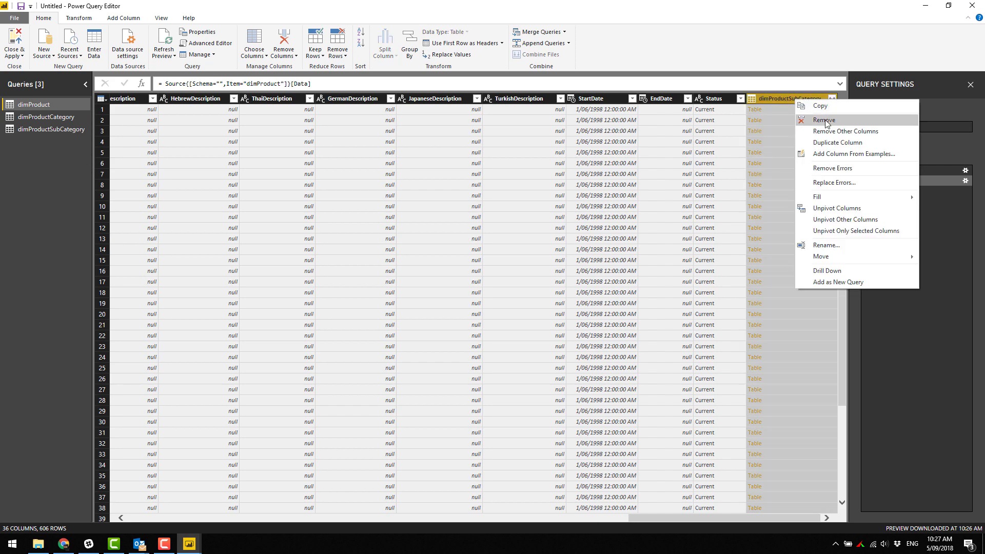
left_click(815, 121)
left_click_drag(679, 519, 129, 525)
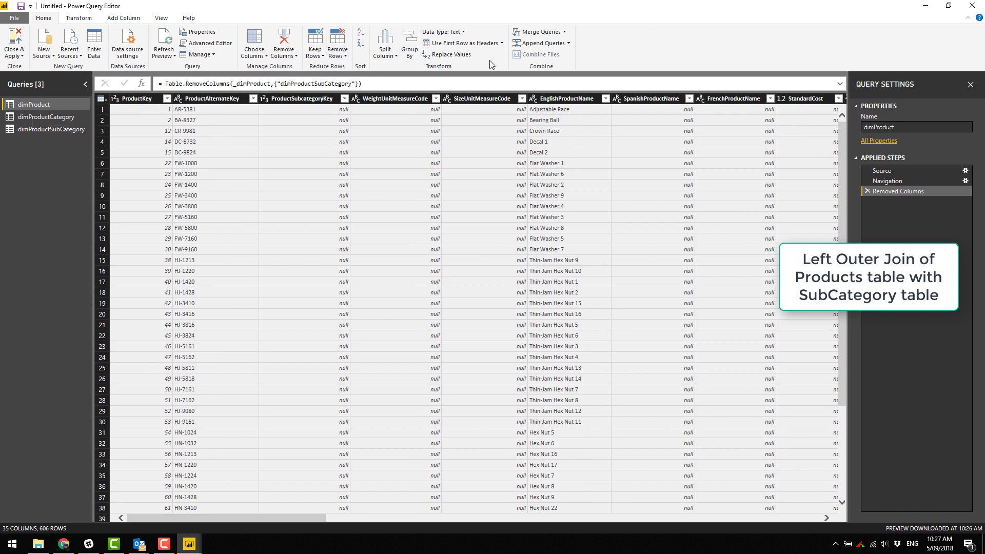
left_click(564, 32)
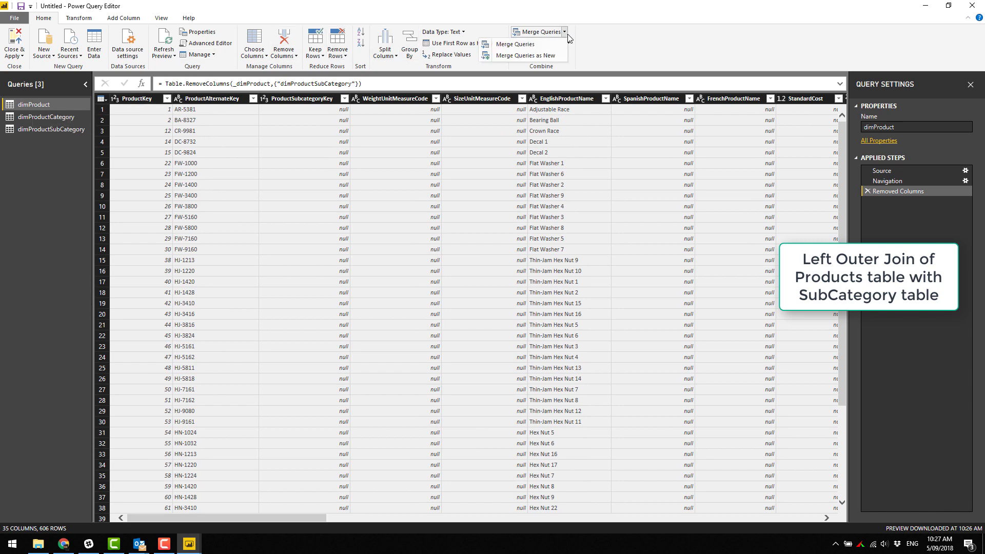
left_click(529, 45)
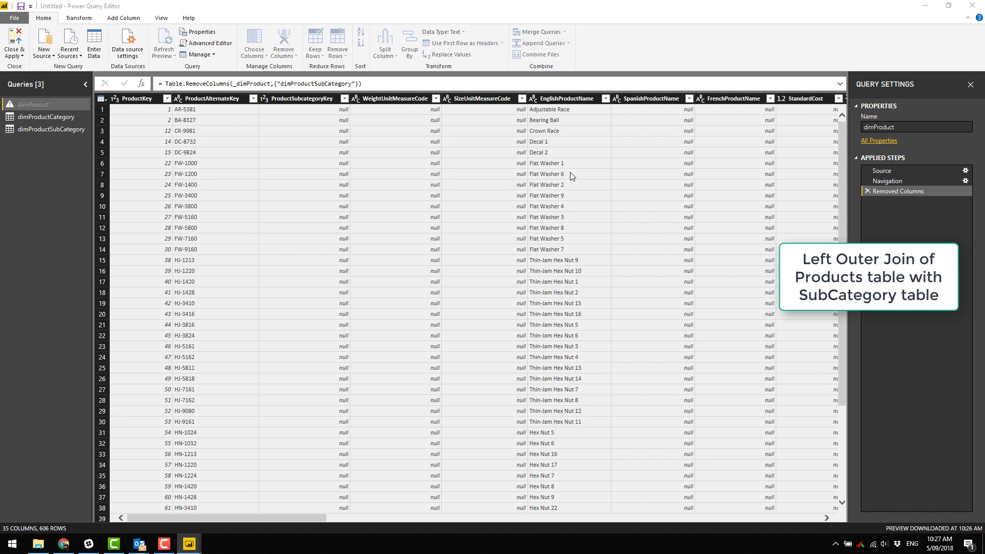
- Merge dimProductSubCategory into dimProduct as a Left Outer join matching both ProductSubcategoryKey columns
left_click(409, 271)
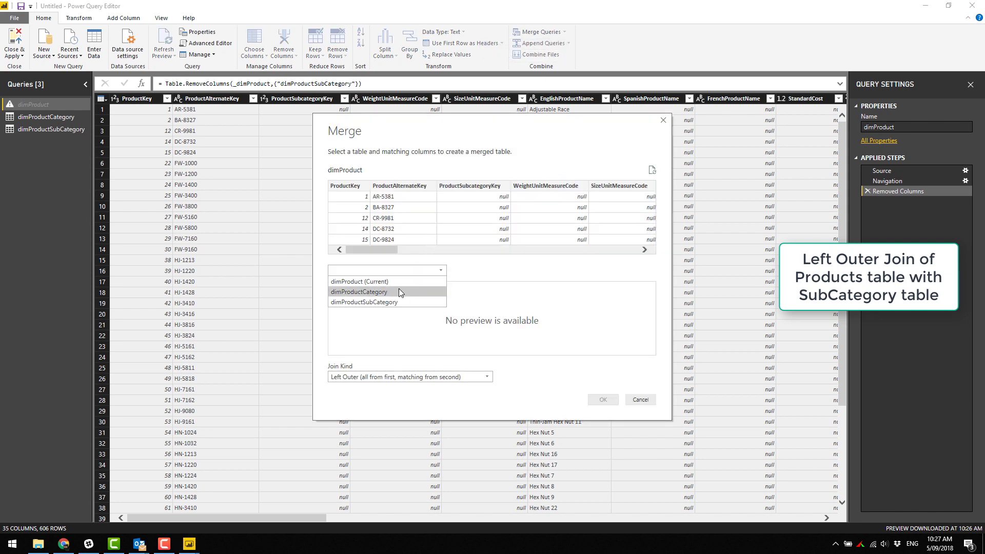
left_click(396, 302)
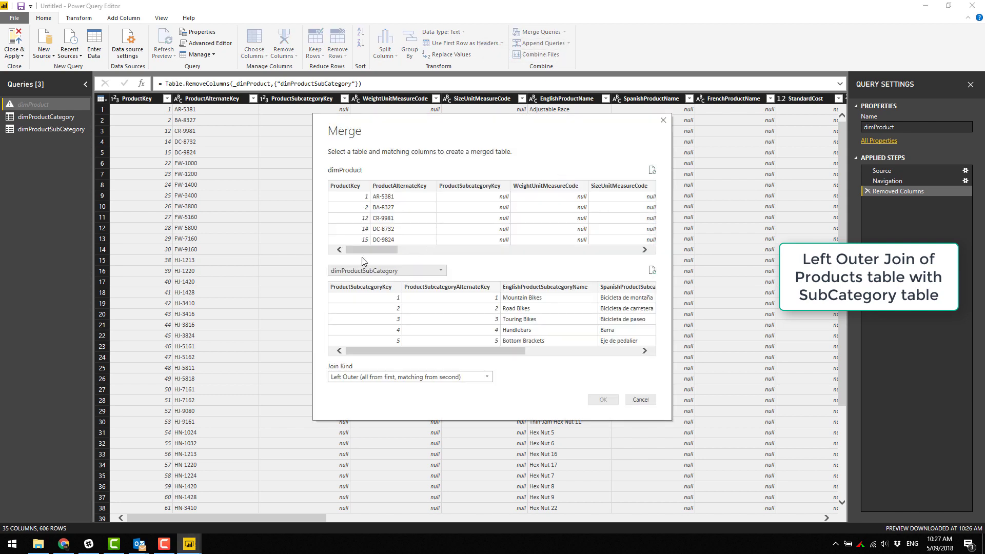
left_click_drag(366, 251, 374, 253)
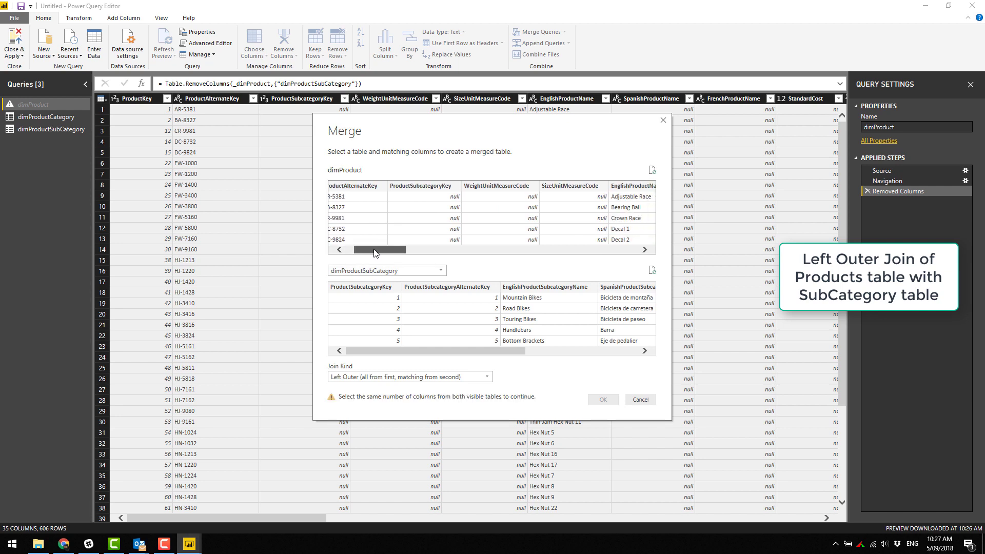
left_click(423, 185)
left_click(382, 287)
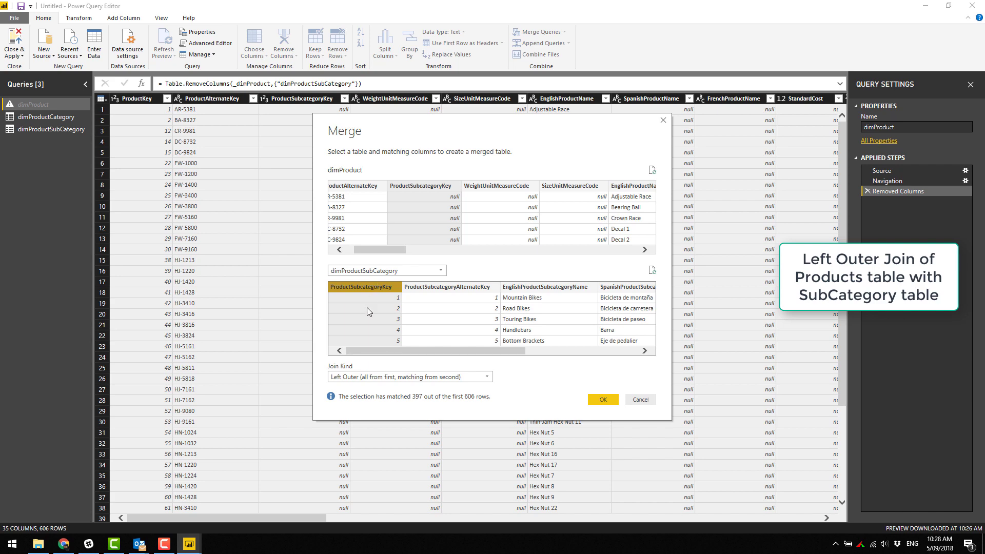
left_click(604, 400)
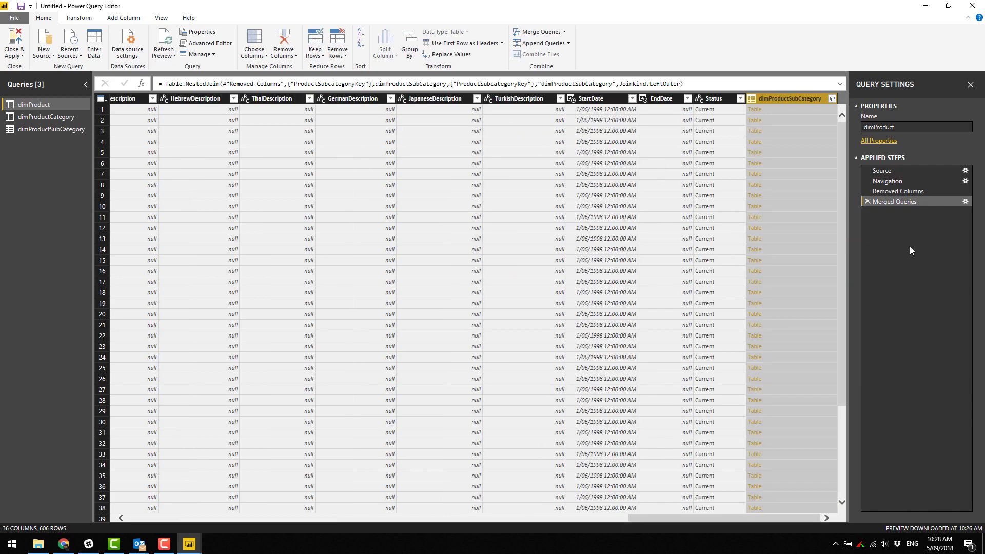
right_click(908, 203)
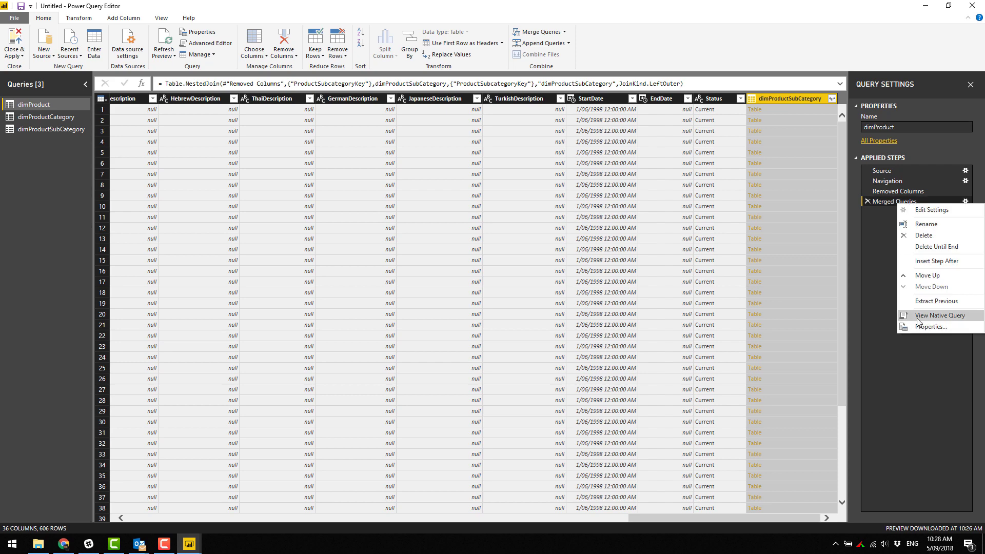
left_click(916, 318)
left_click(372, 178)
scroll(361, 187, "down", 3)
scroll(354, 194, "up", 3)
scroll(423, 312, "down", 2)
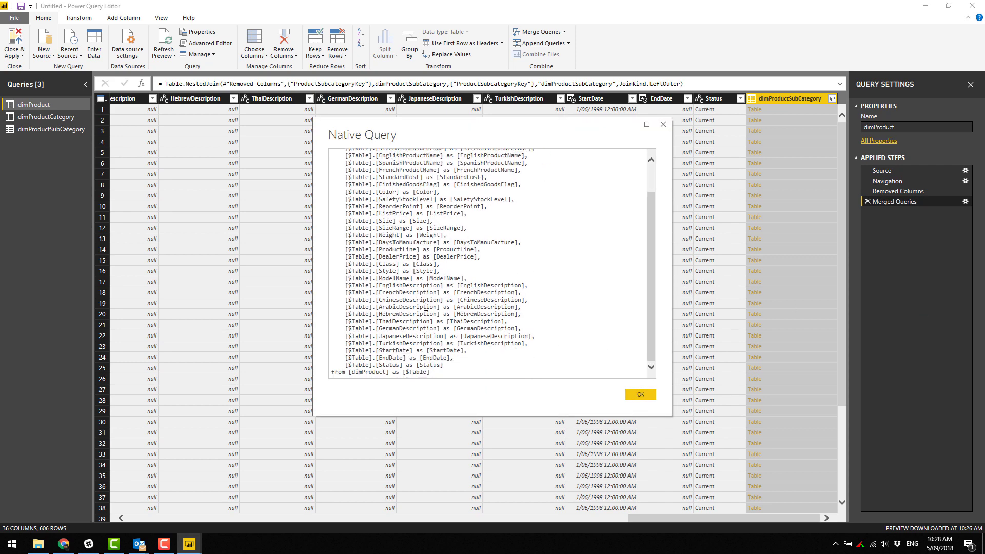
scroll(513, 288, "up", 3)
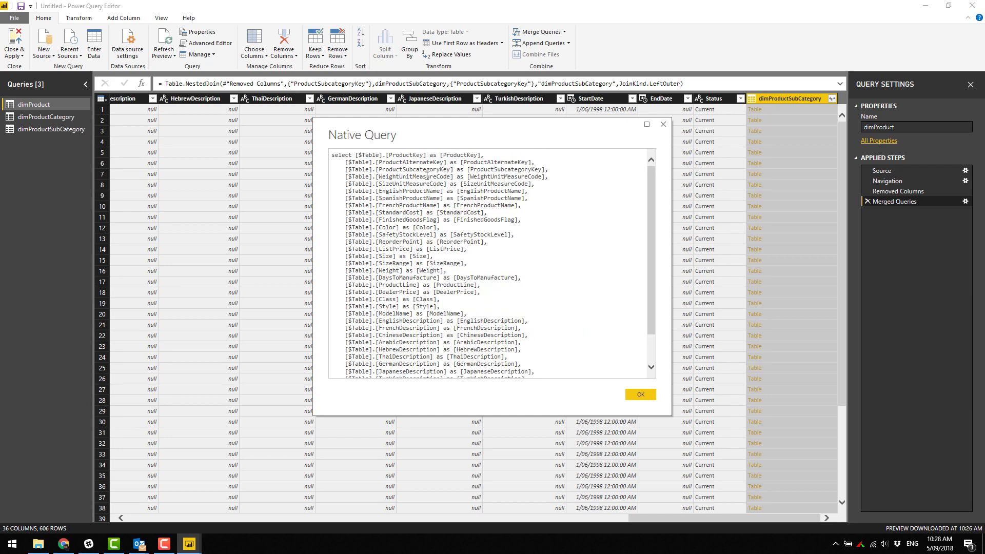
scroll(444, 197, "down", 2)
scroll(556, 214, "up", 2)
scroll(378, 364, "down", 2)
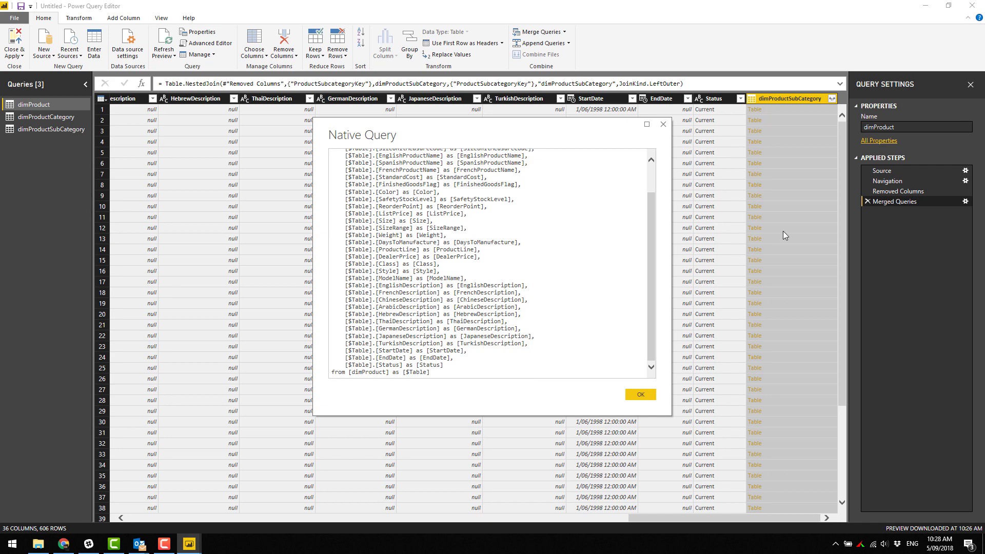
- Expand only EnglishProductSubcategoryName and ProductCategoryKey, without the table-name prefix
left_click(640, 394)
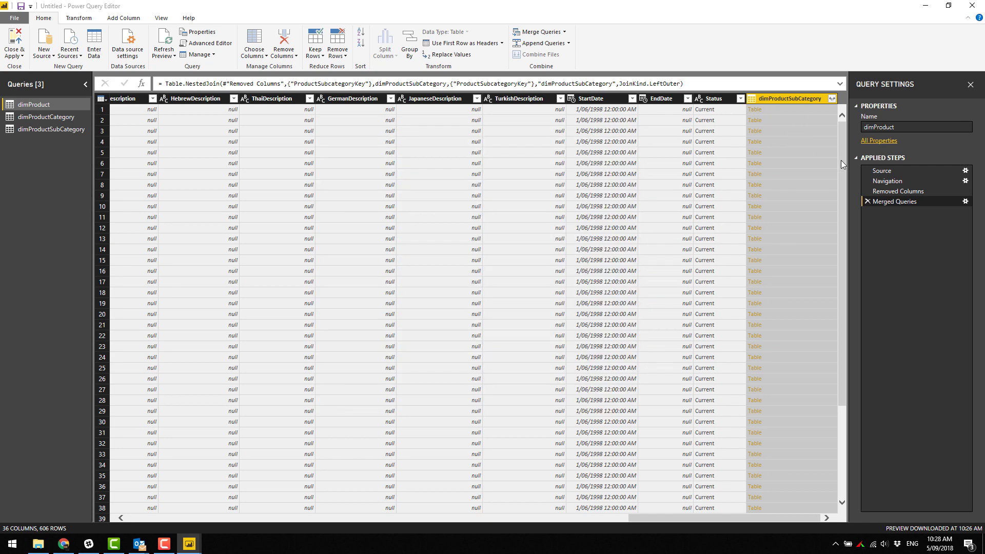
left_click(832, 98)
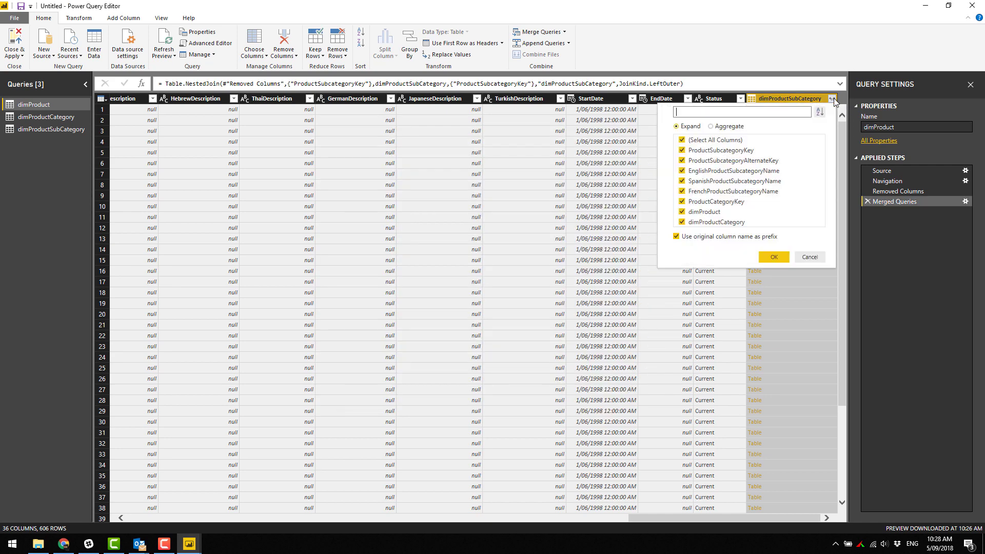
left_click(678, 238)
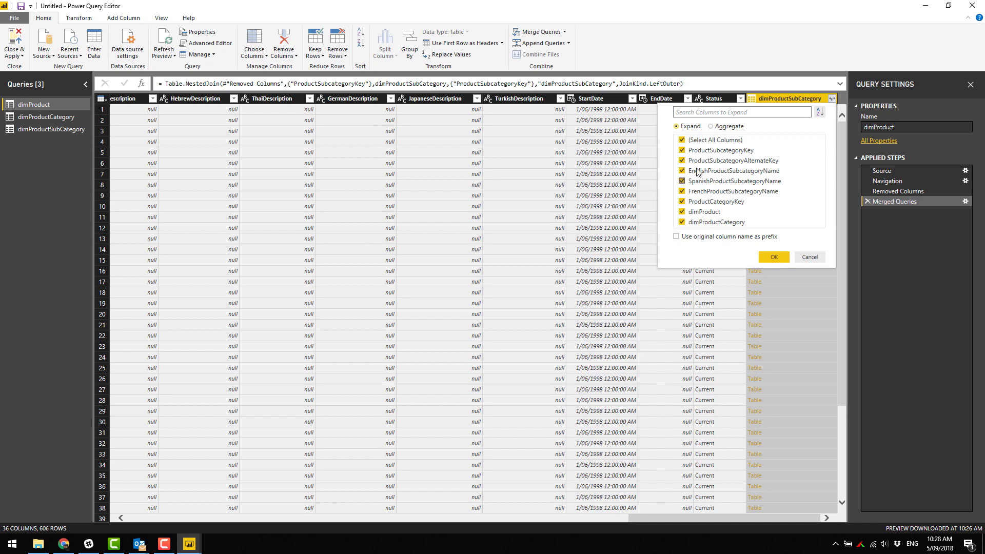
left_click(693, 141)
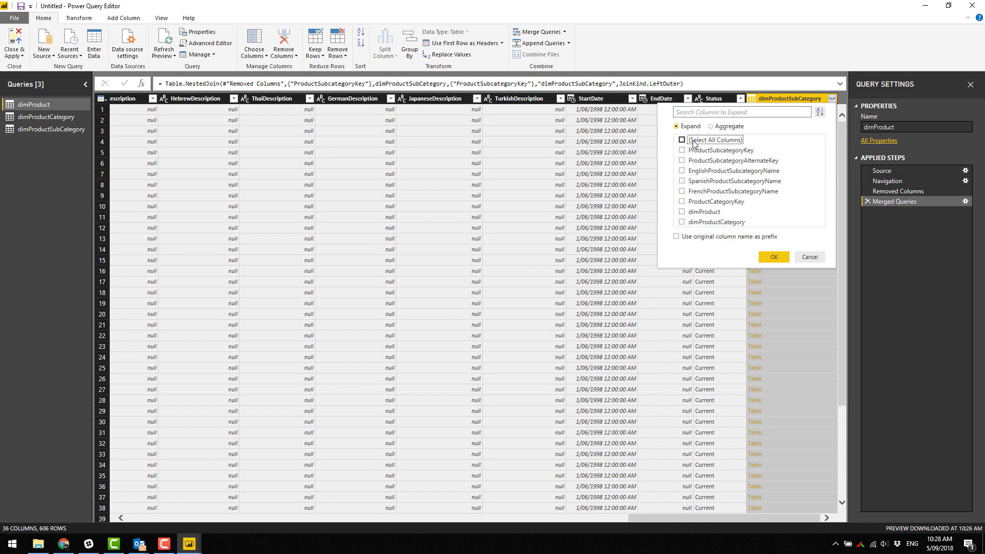
left_click(683, 171)
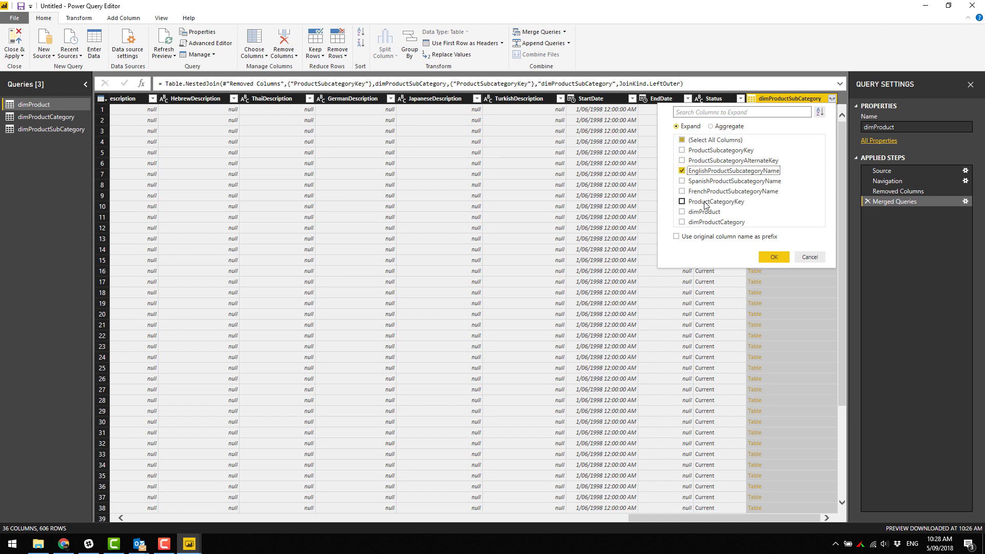
left_click(682, 202)
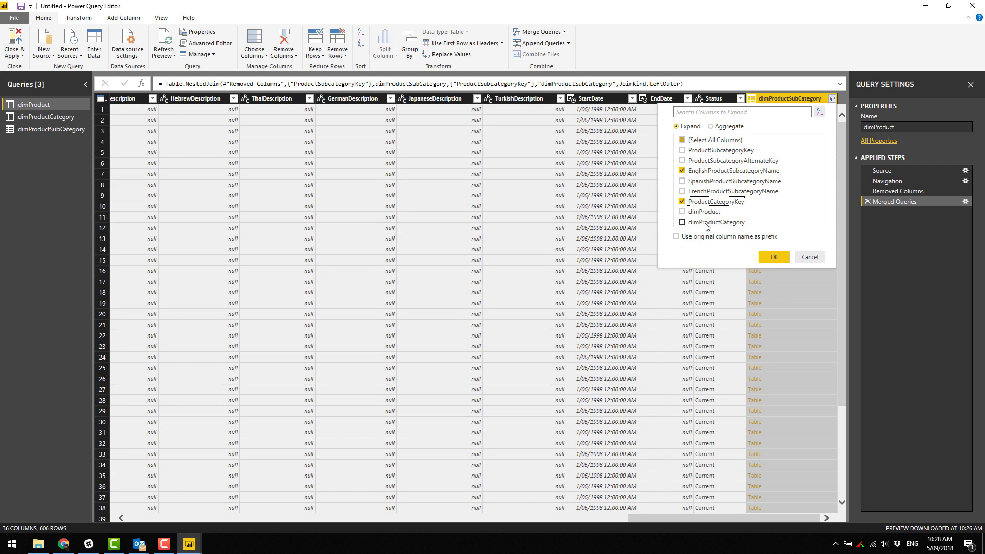
left_click(774, 257)
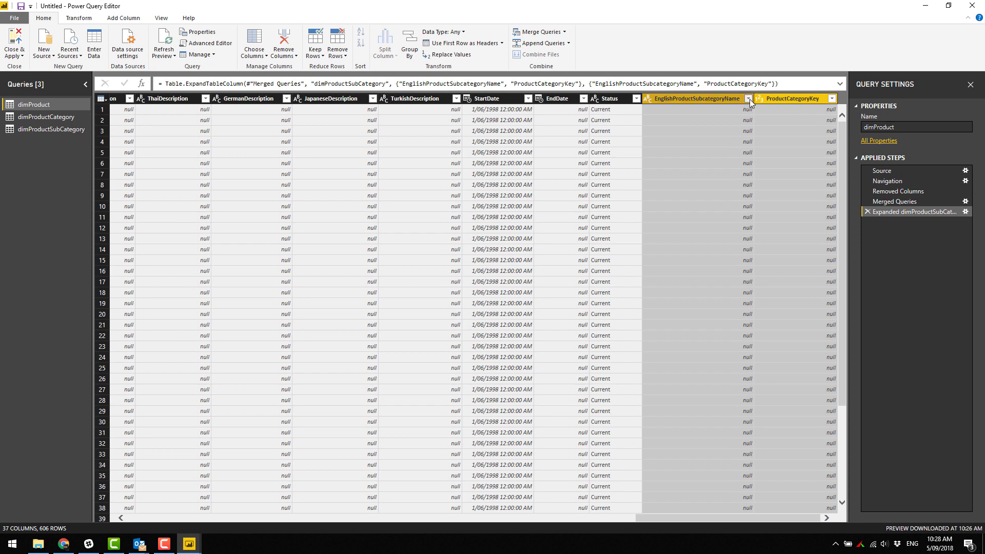
- Inspect the value lists of the new EnglishProductSubcategoryName and ProductCategoryKey columns without filtering
left_click(749, 99)
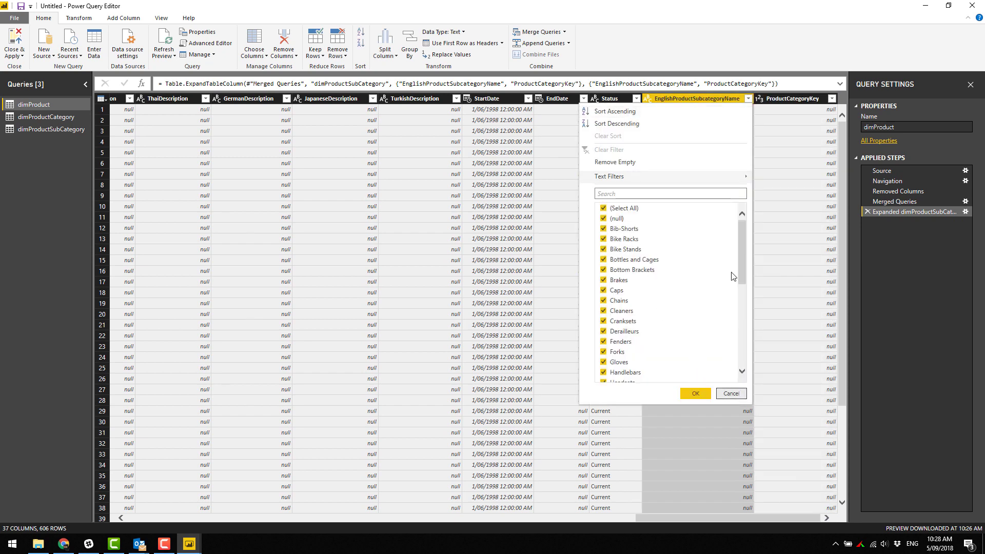
left_click(725, 397)
left_click(832, 98)
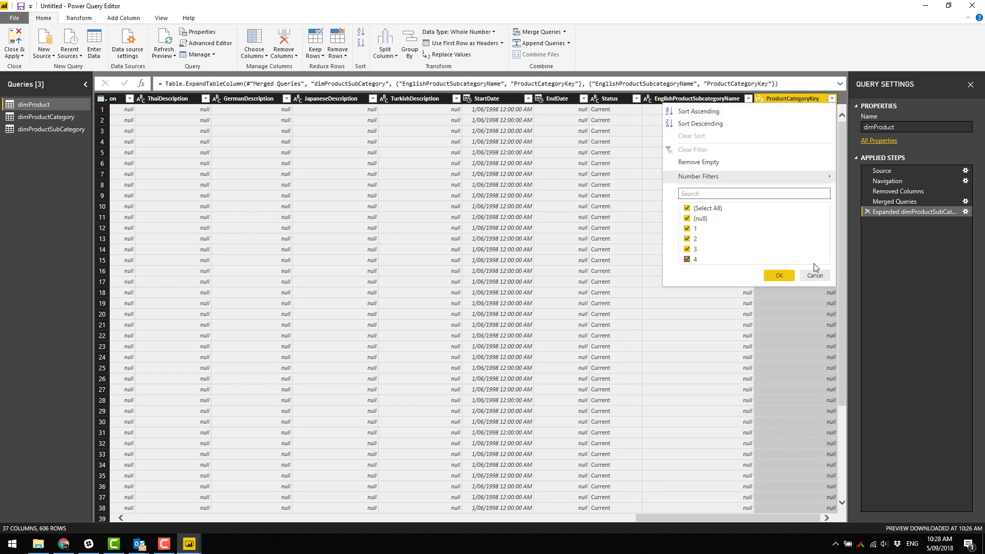
left_click(815, 275)
right_click(898, 211)
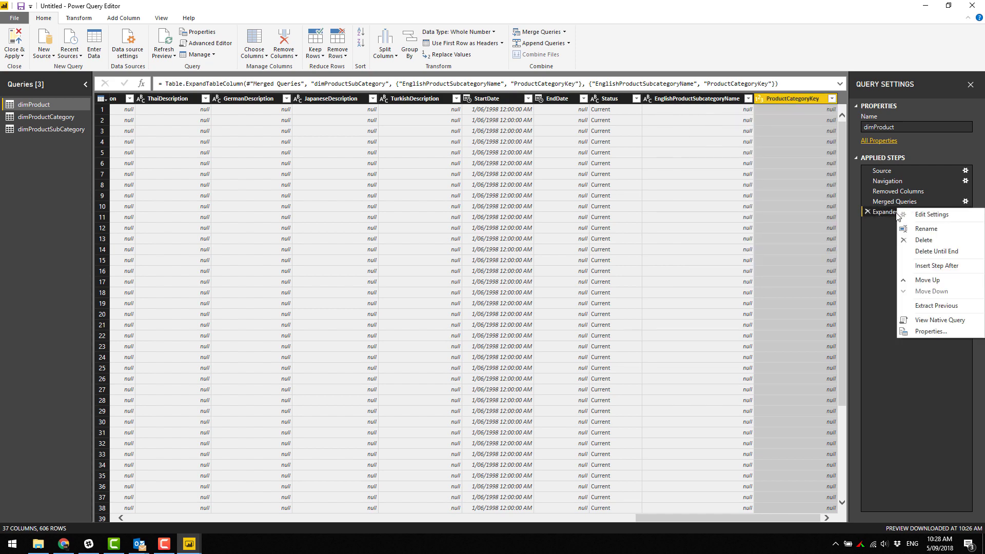
left_click(936, 320)
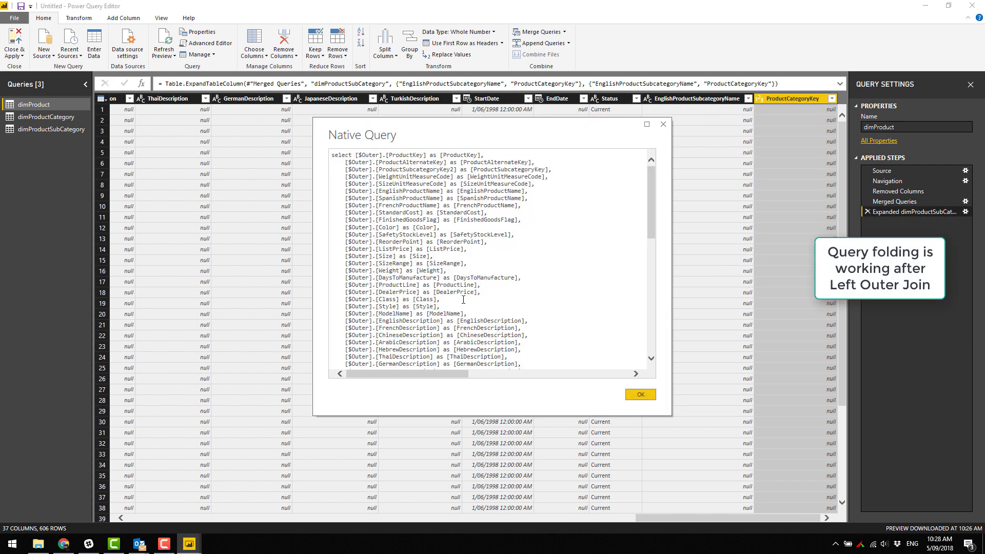
scroll(463, 299, "down", 9)
left_click_drag(346, 237, 525, 246)
scroll(404, 277, "down", 3)
left_click(404, 277)
scroll(404, 277, "down", 4)
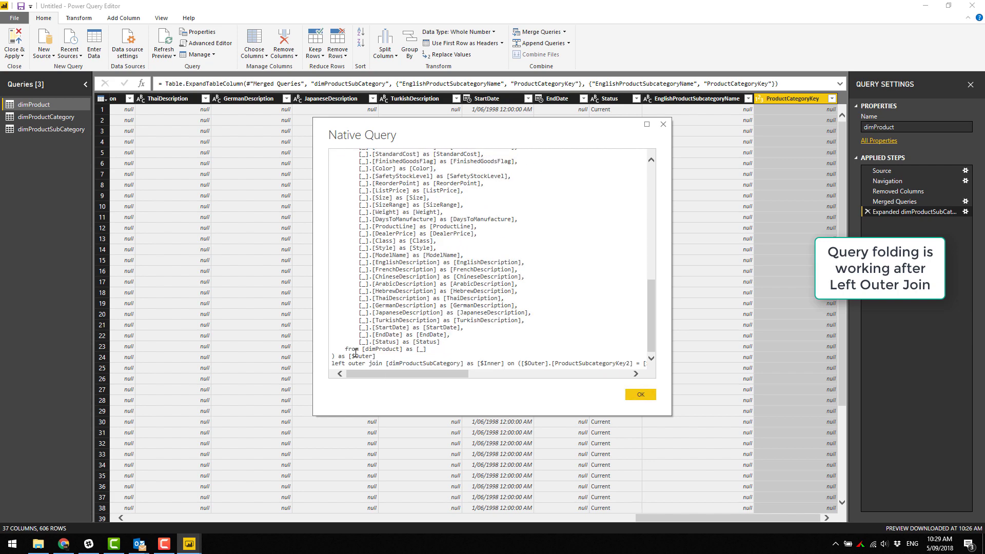
left_click_drag(333, 365, 387, 367)
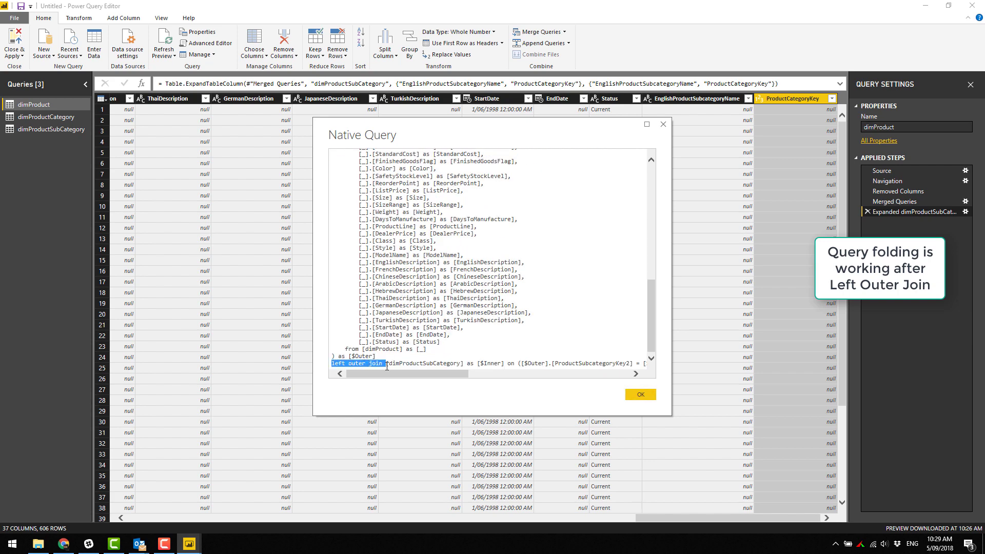
left_click(641, 394)
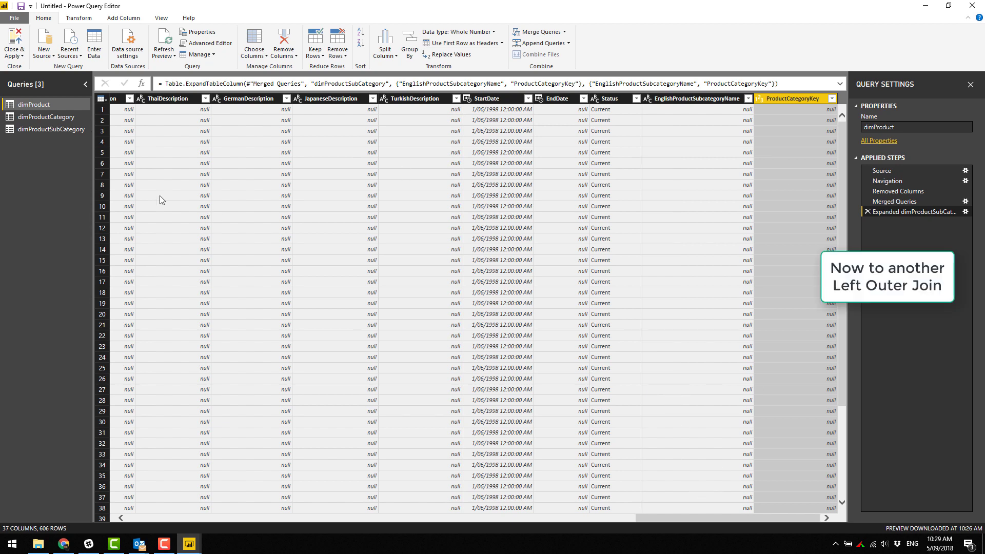
left_click(564, 32)
- Merge dimProductCategory into dimProduct as a Left Outer join on ProductCategoryKey
left_click(537, 44)
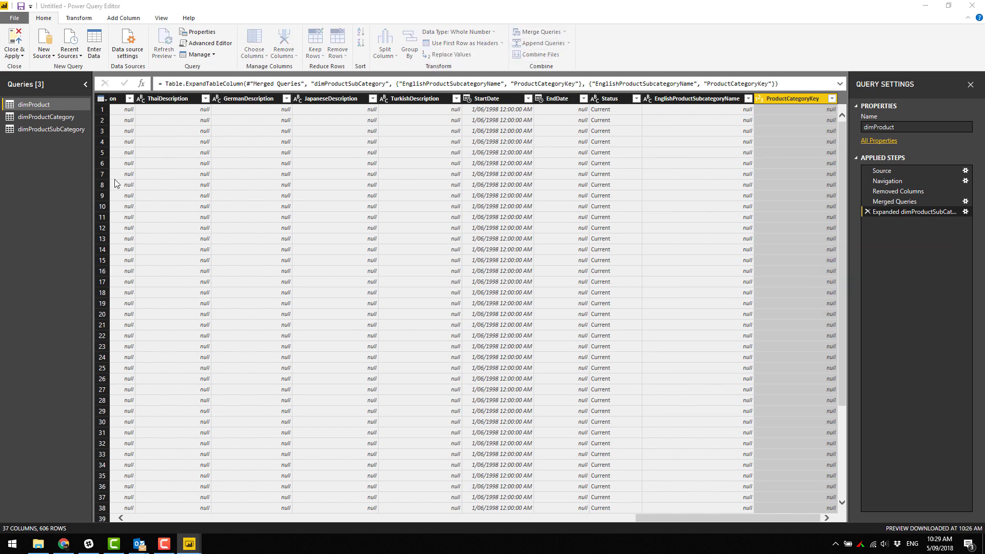
left_click(395, 270)
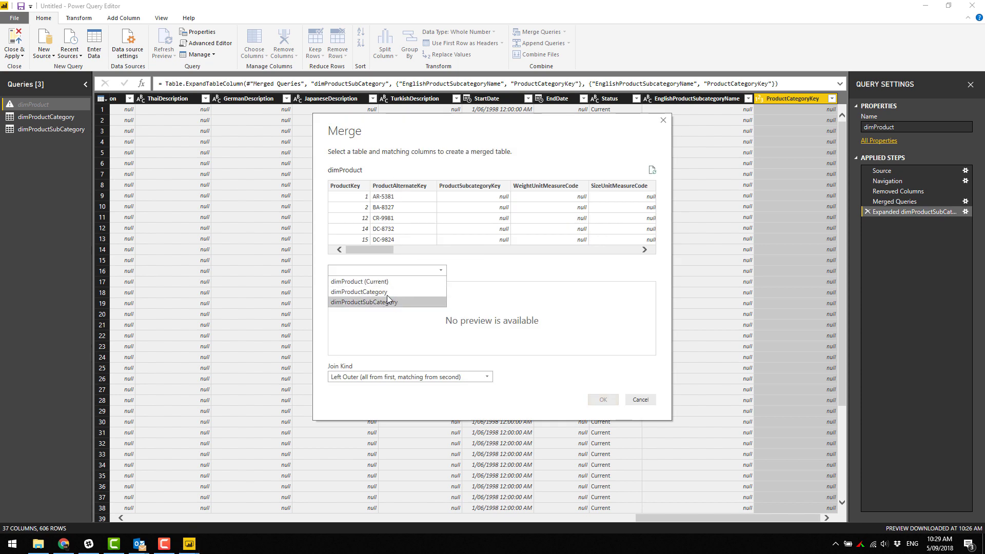
left_click(386, 294)
left_click_drag(370, 249, 651, 256)
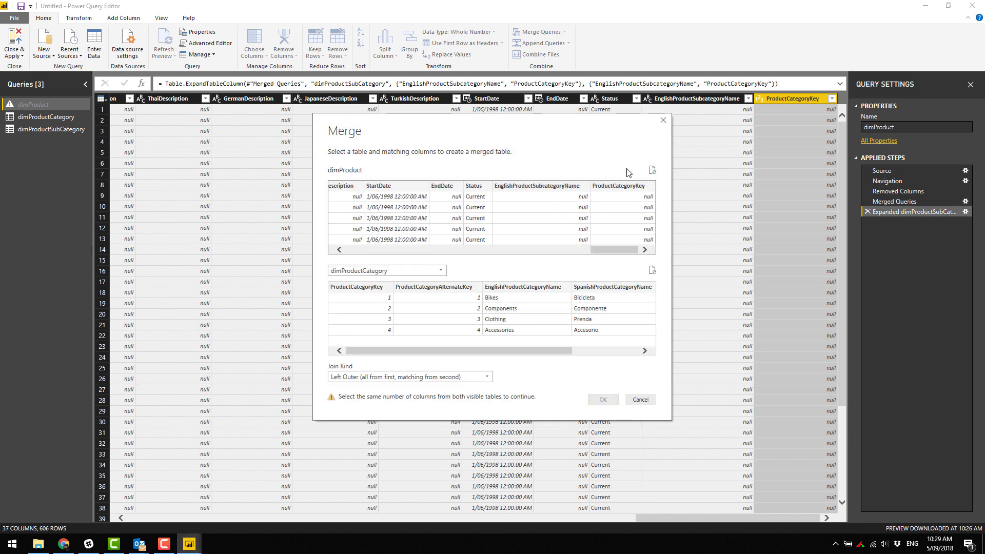
left_click(621, 186)
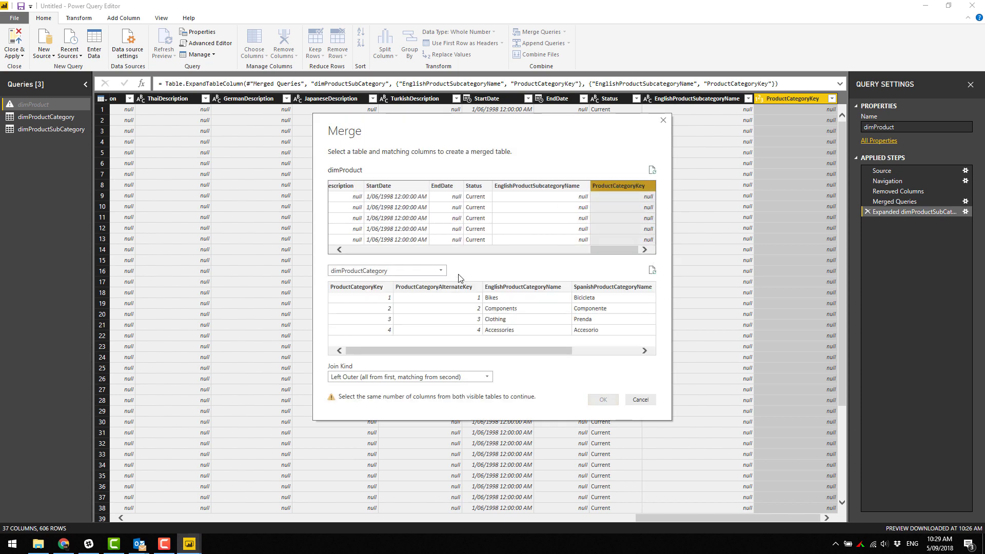
left_click(378, 288)
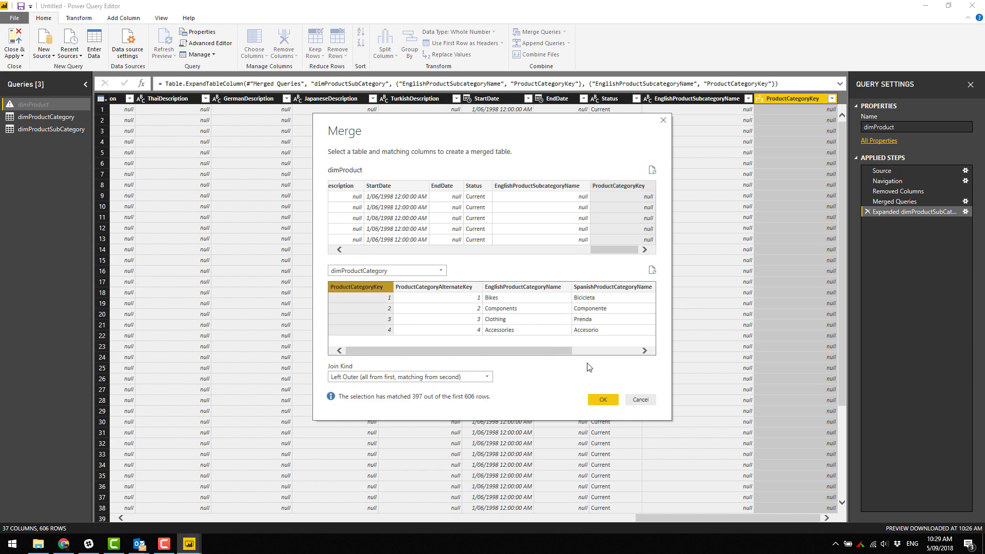
left_click(603, 400)
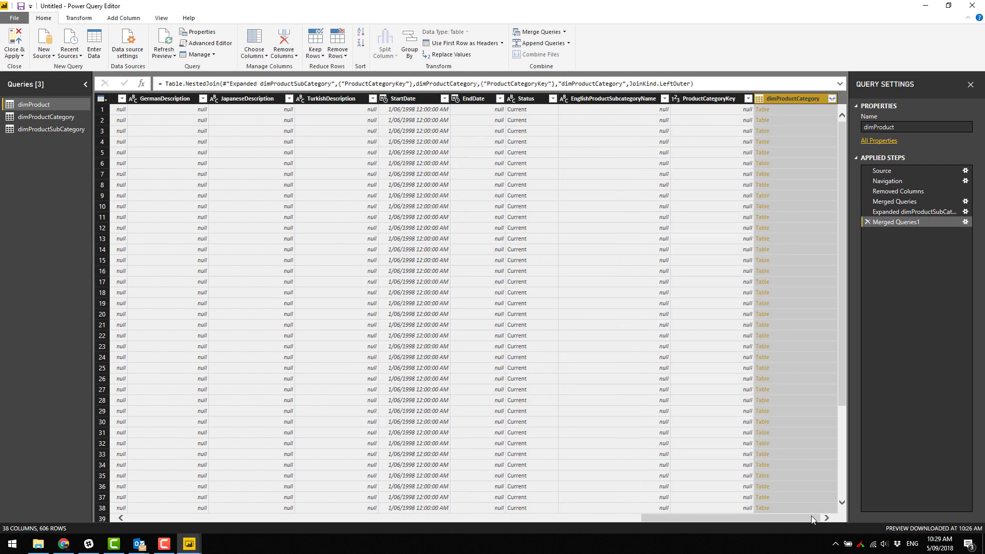
- Expand the dimProductCategory column to just EnglishProductCategoryName
left_click(832, 98)
left_click(695, 141)
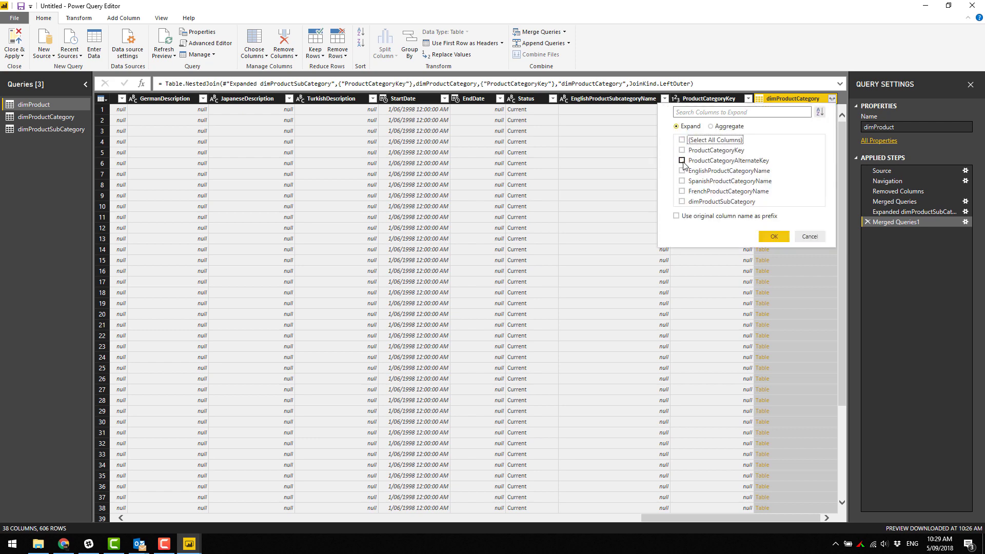
left_click(694, 171)
left_click(774, 236)
- Check the native SQL shows both left outer joins, then switch to the Chrome blog comments
right_click(901, 234)
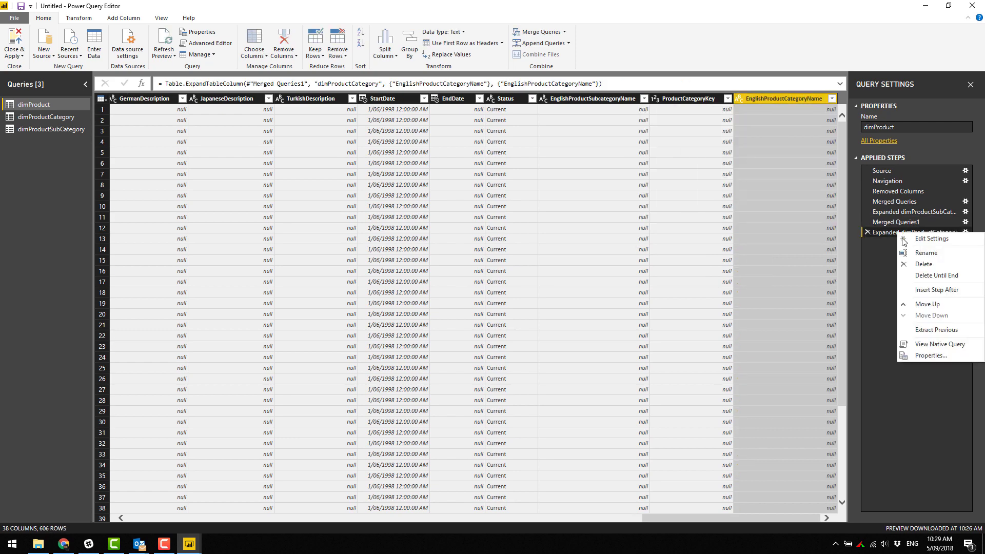
left_click(921, 343)
scroll(457, 343, "down", 15)
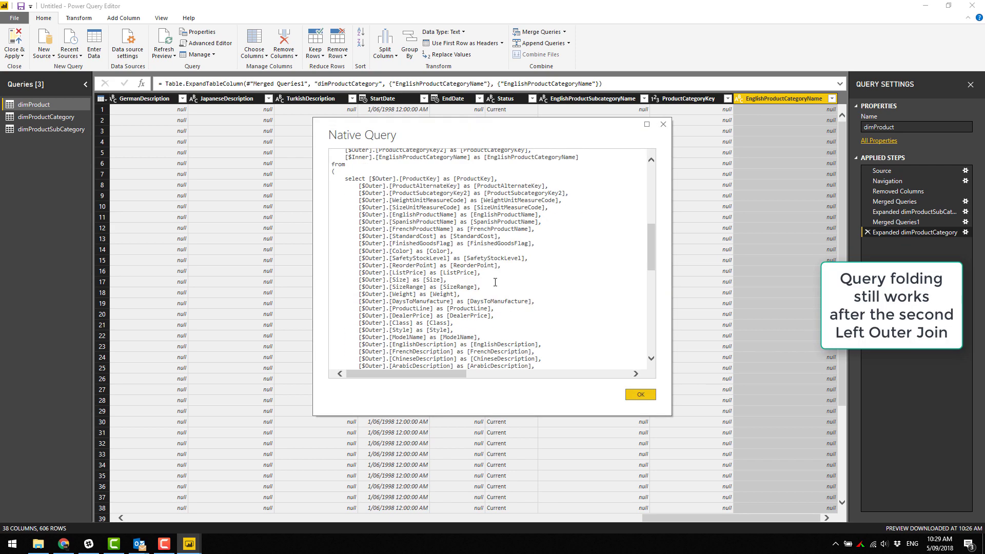
left_click(641, 395)
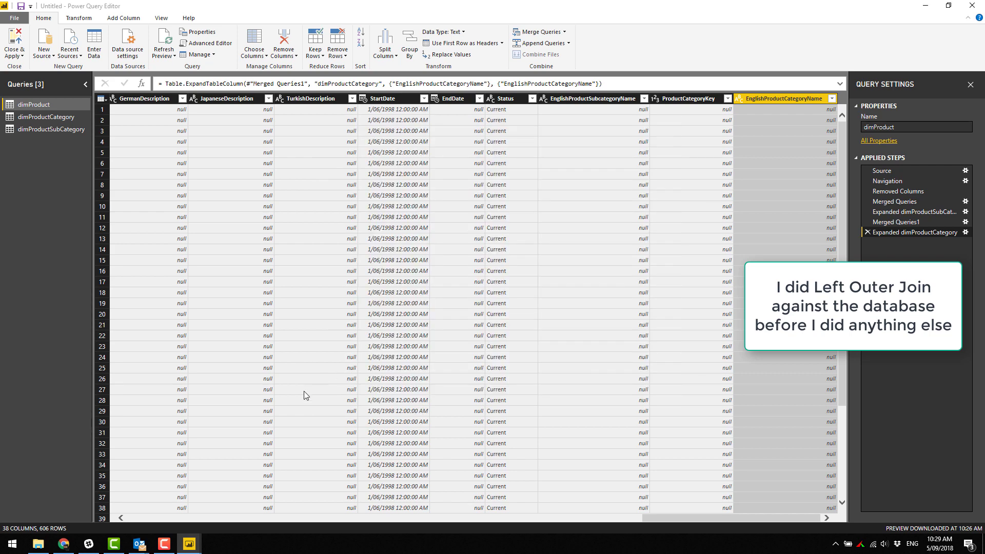
left_click(65, 542)
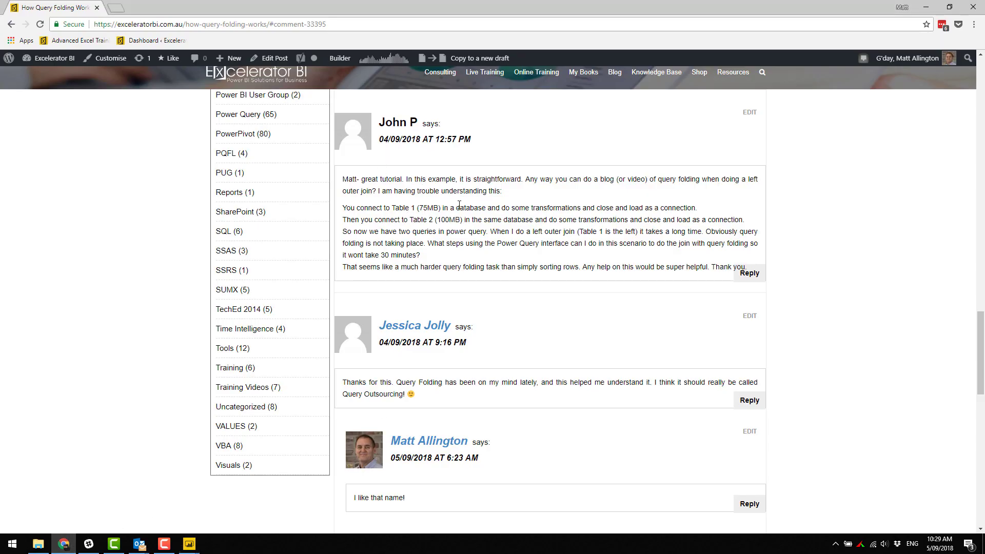
left_click_drag(456, 205, 701, 212)
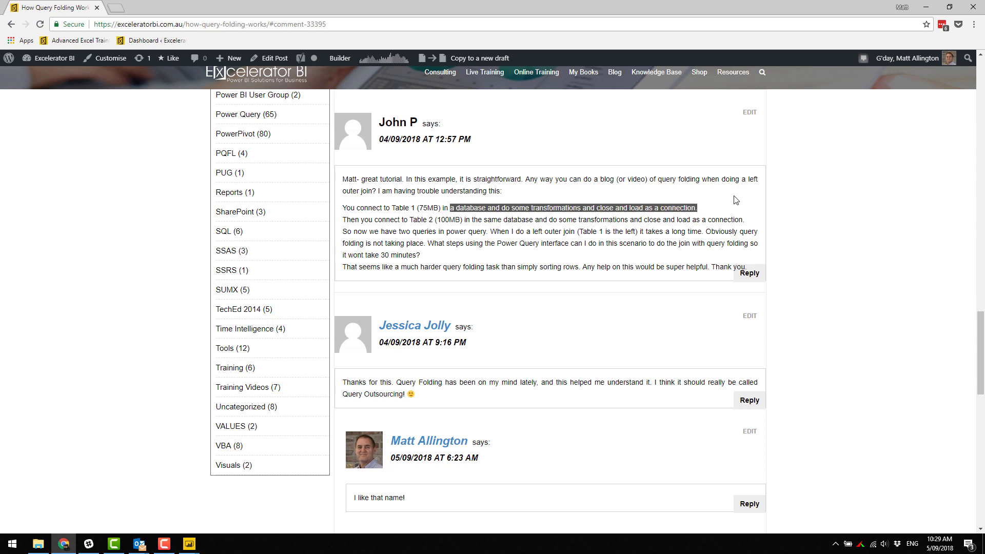
left_click(494, 219)
left_click_drag(402, 222, 674, 221)
left_click_drag(745, 219, 616, 219)
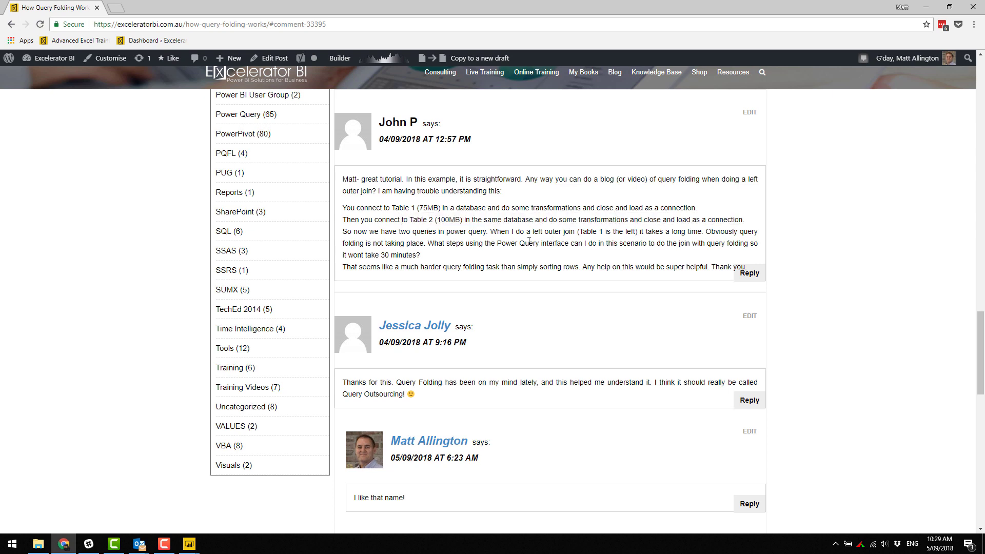
left_click_drag(420, 231, 611, 230)
left_click(631, 242)
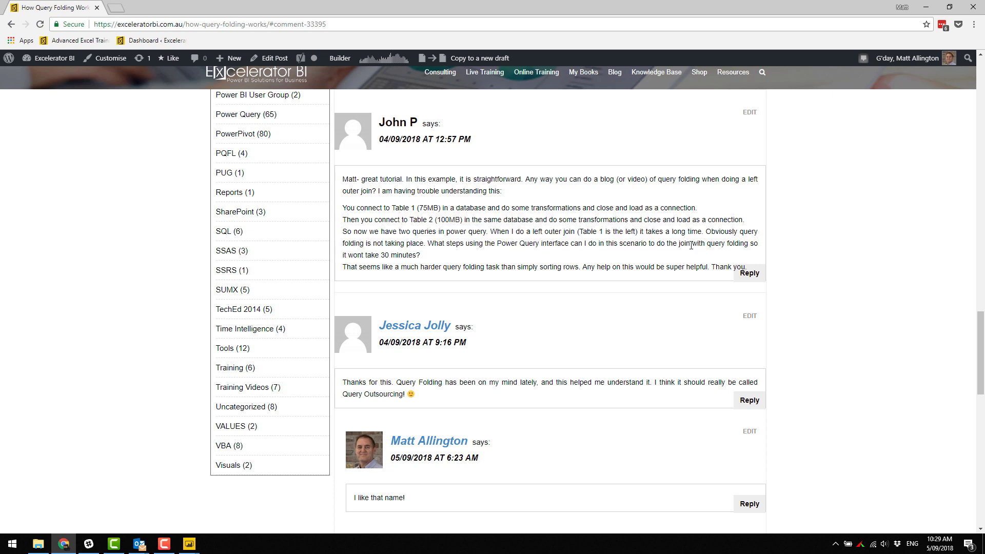